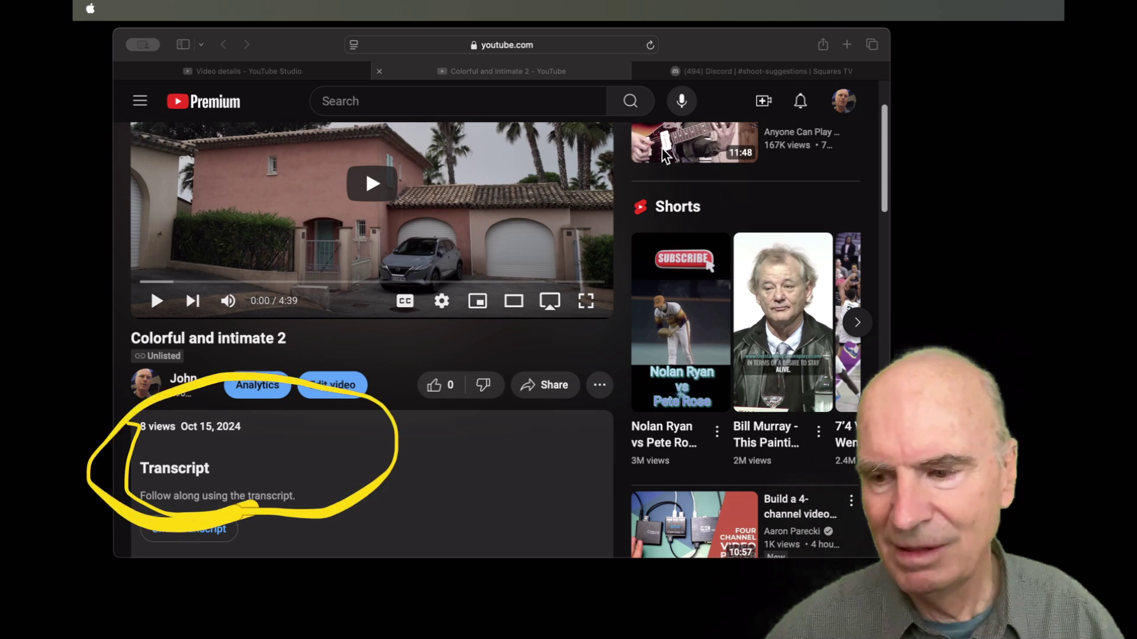
Step: Show the transcript of the YouTube video Colorful and intimate 2
key("Escape")
left_click(193, 536)
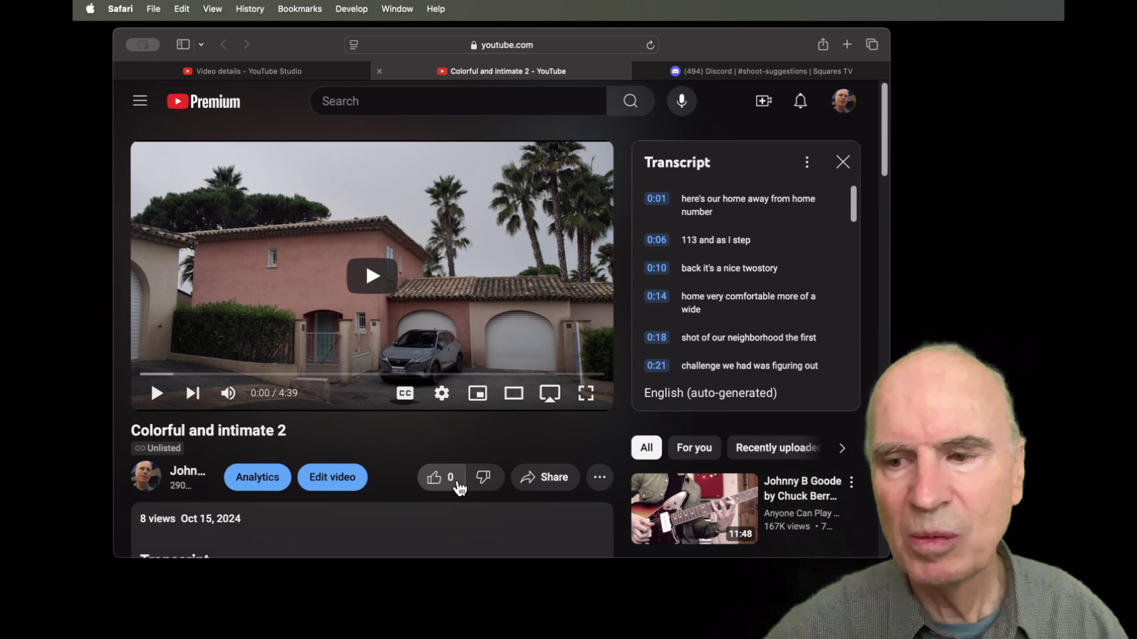
mouse_move(734, 111)
left_mouse_down()
mouse_move(584, 299)
mouse_move(858, 215)
mouse_move(660, 121)
left_mouse_up()
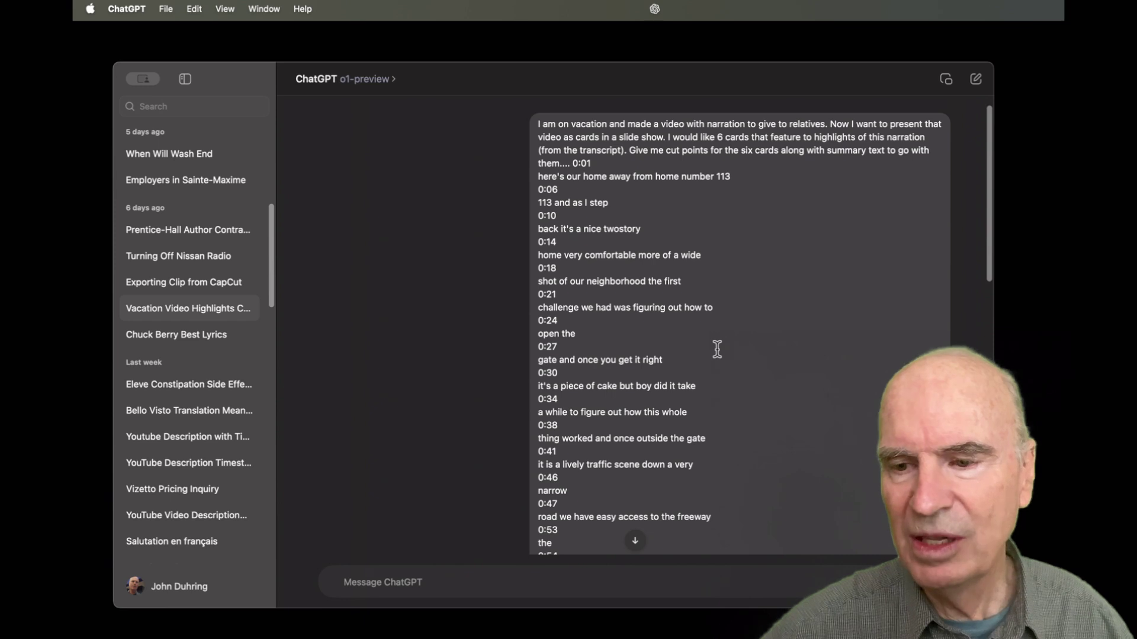
Step: In ChatGPT, read the vacation video prompt and the suggested cut points and summary texts for the six highlight cards
scroll(716, 349, "down", 10)
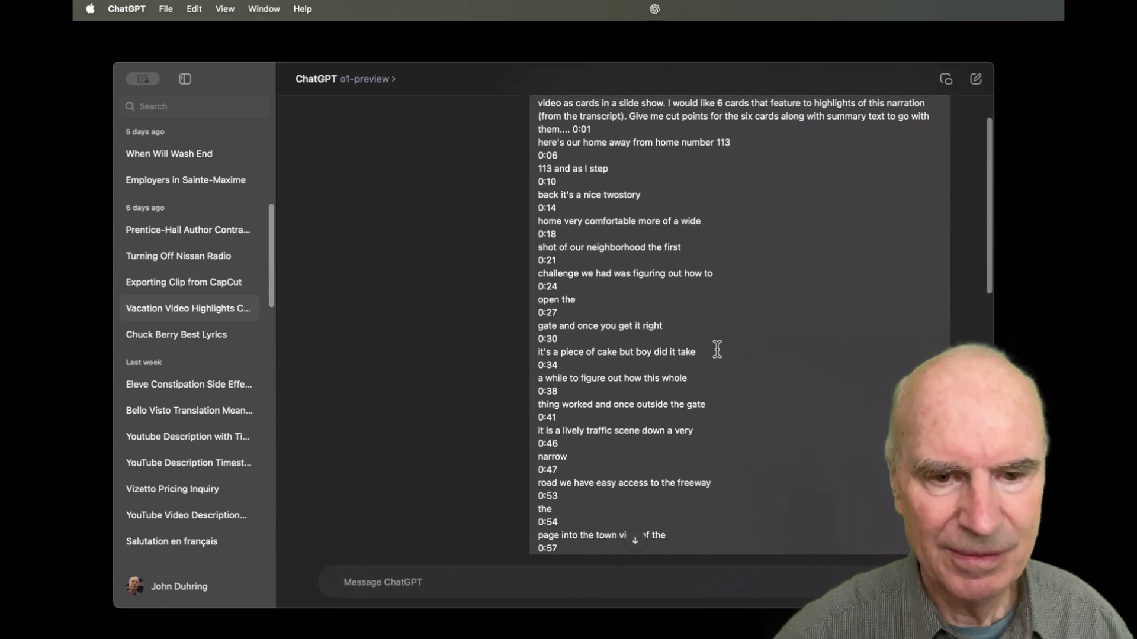
scroll(716, 351, "down", 7)
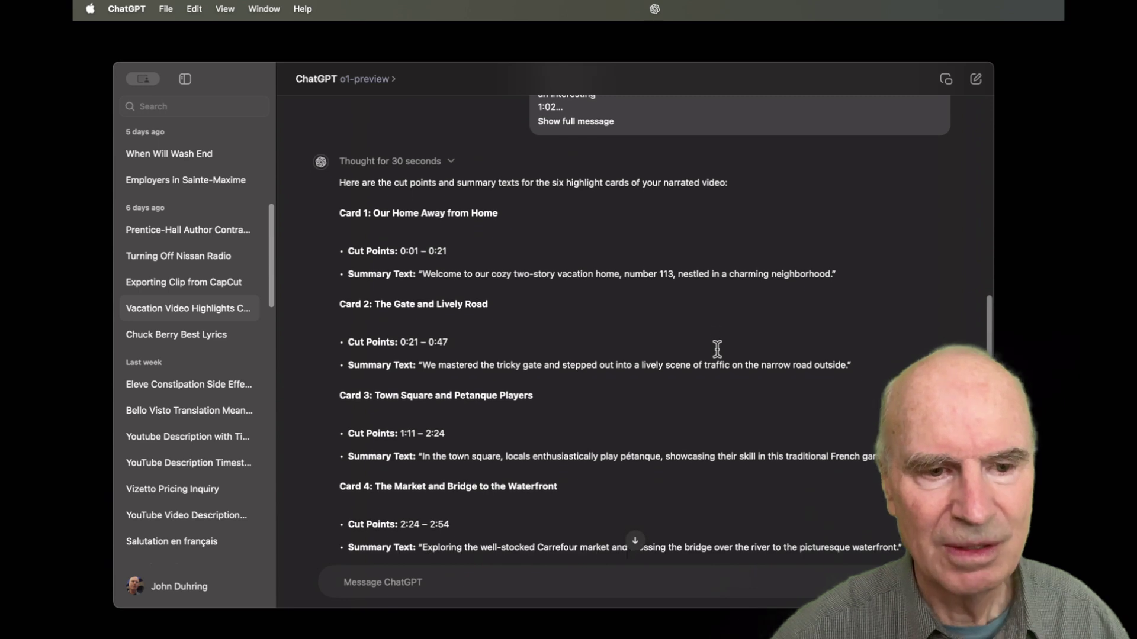
scroll(716, 349, "up", 1)
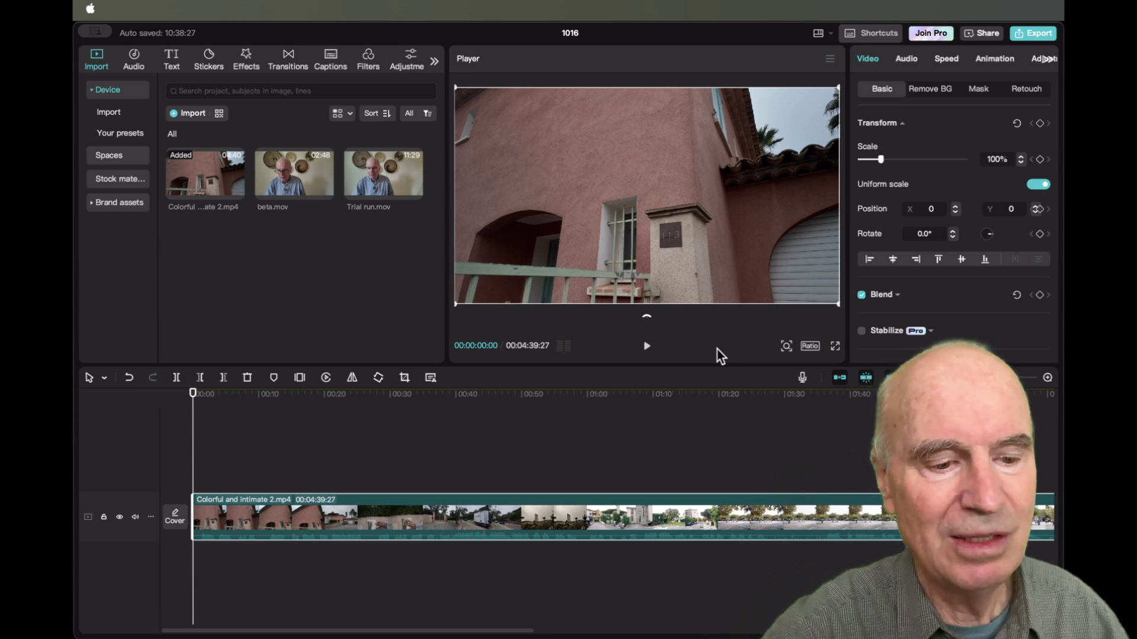
Step: In CapCut, trim the Colorful and intimate 2 clip to one segment, removing the first 00:23:06 and everything past 00:27:18 in the remainder
left_click(718, 354)
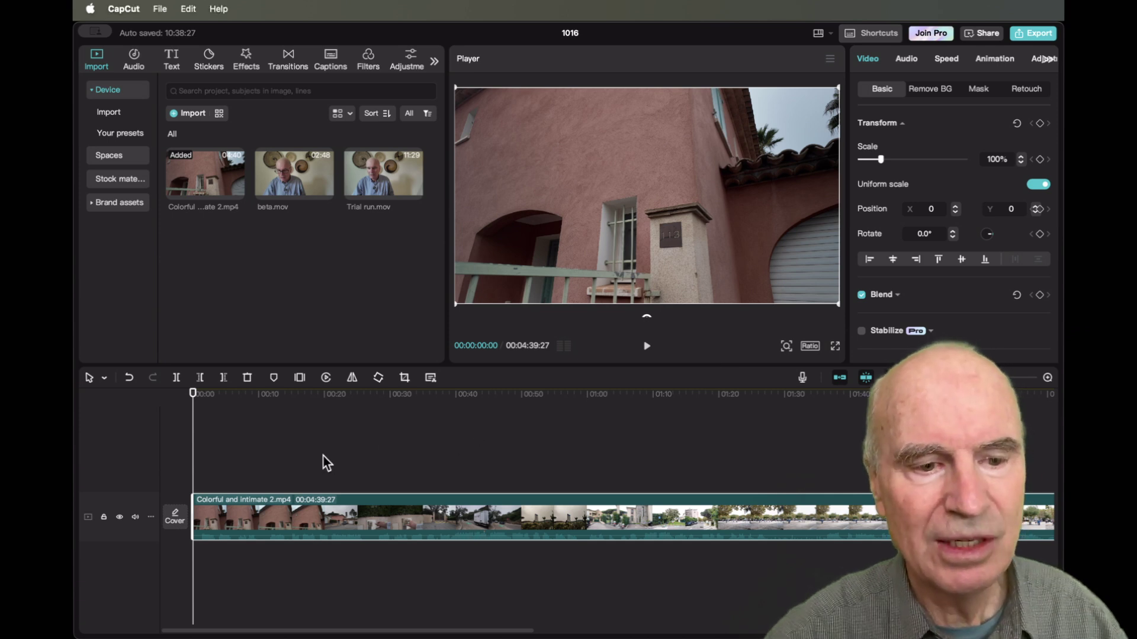
left_click(345, 476)
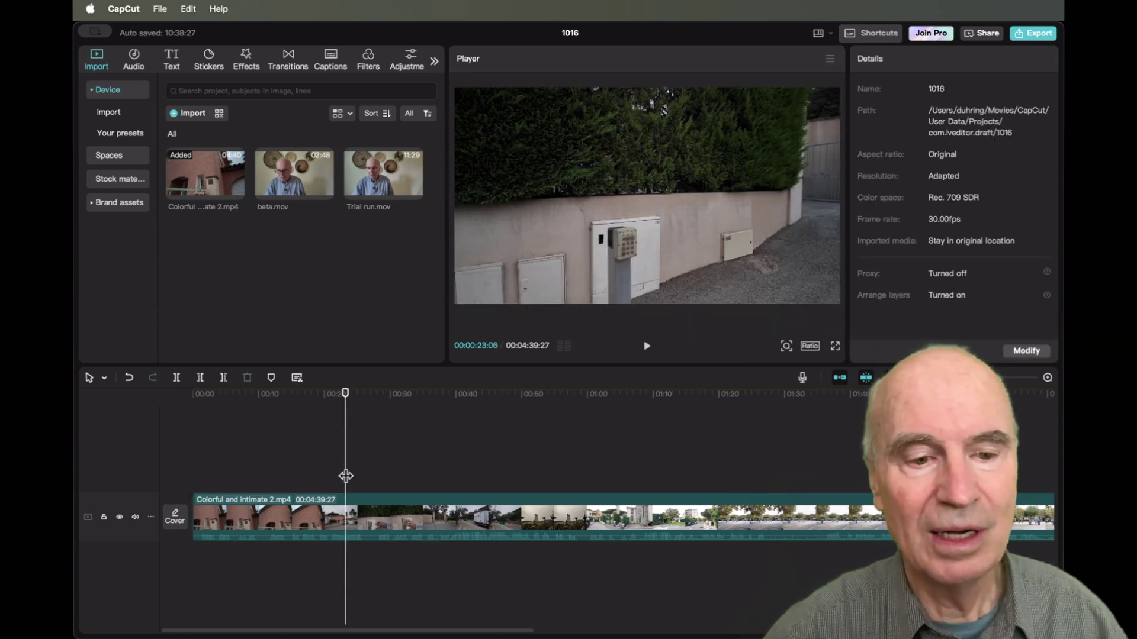
left_click(176, 379)
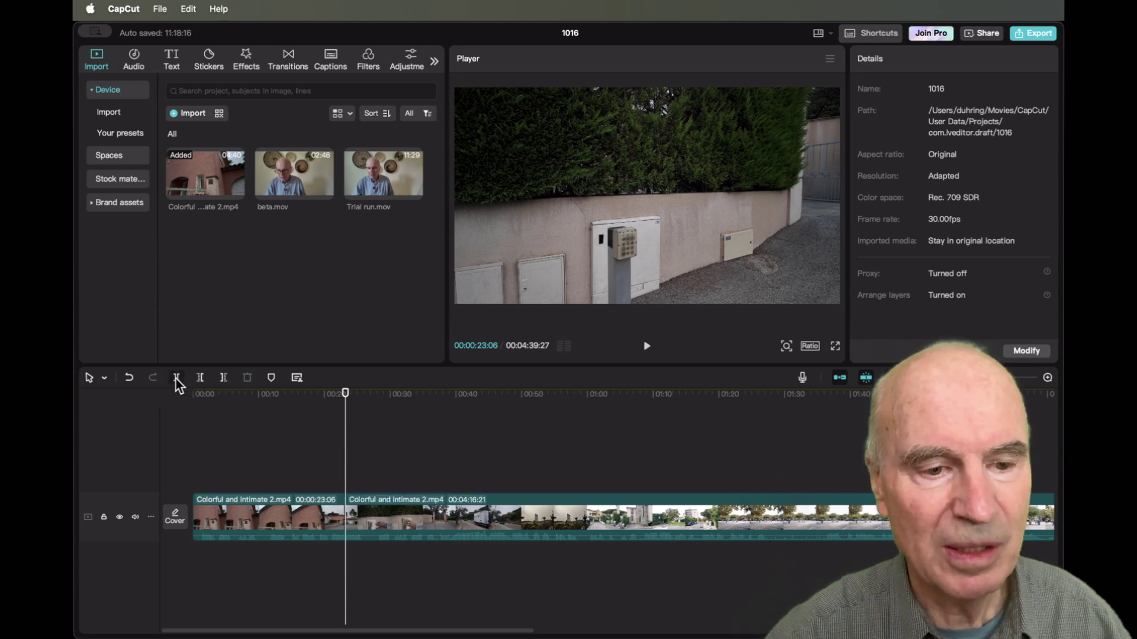
left_click(290, 527)
key("Delete")
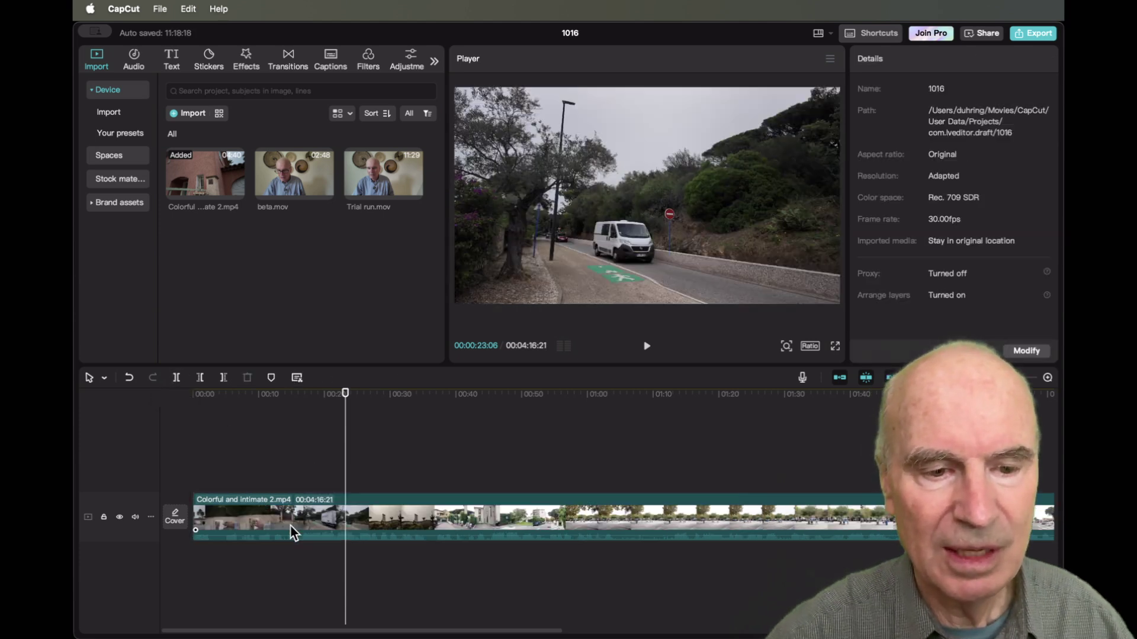
left_click(374, 489)
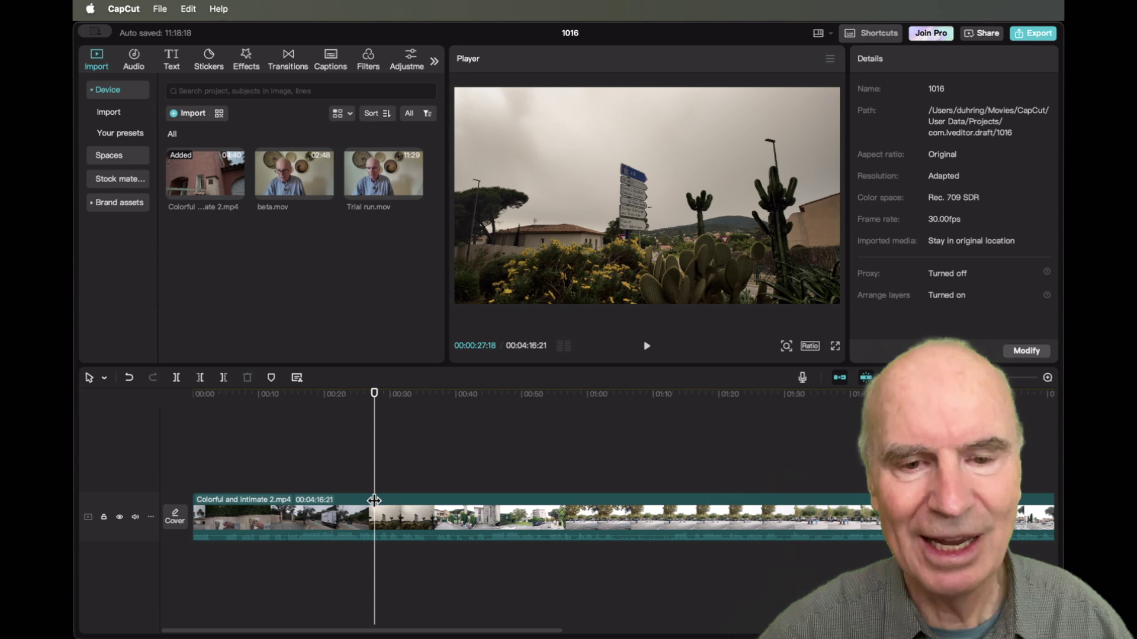
left_click(222, 382)
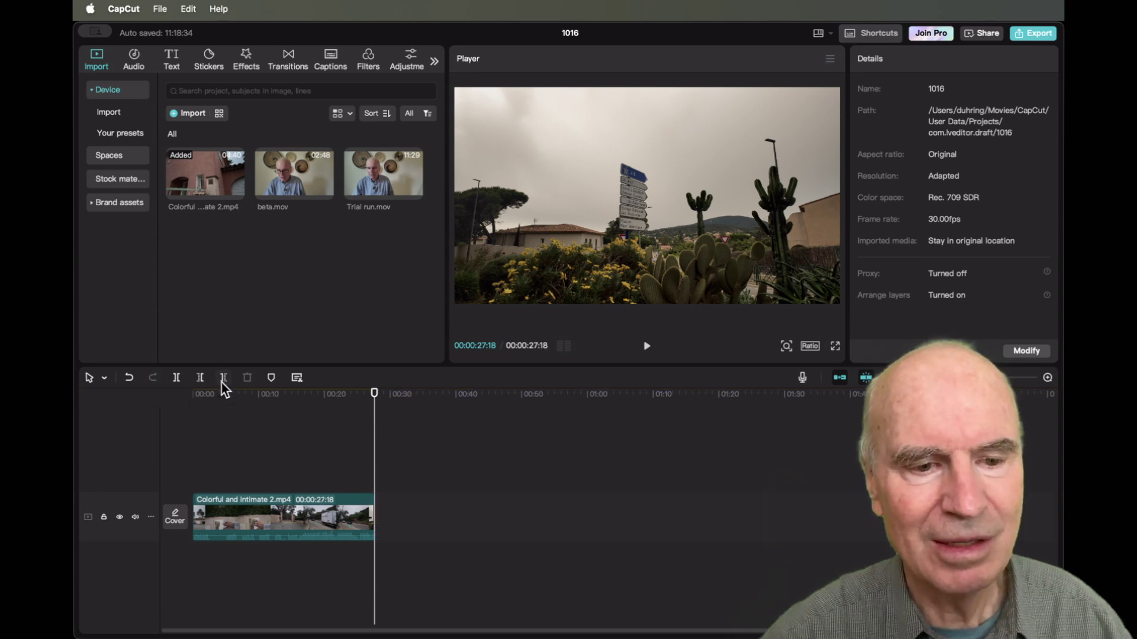
Step: Delete the trimmed segment from the timeline and place the full Colorful and intimate 2 video there again
left_click(312, 523)
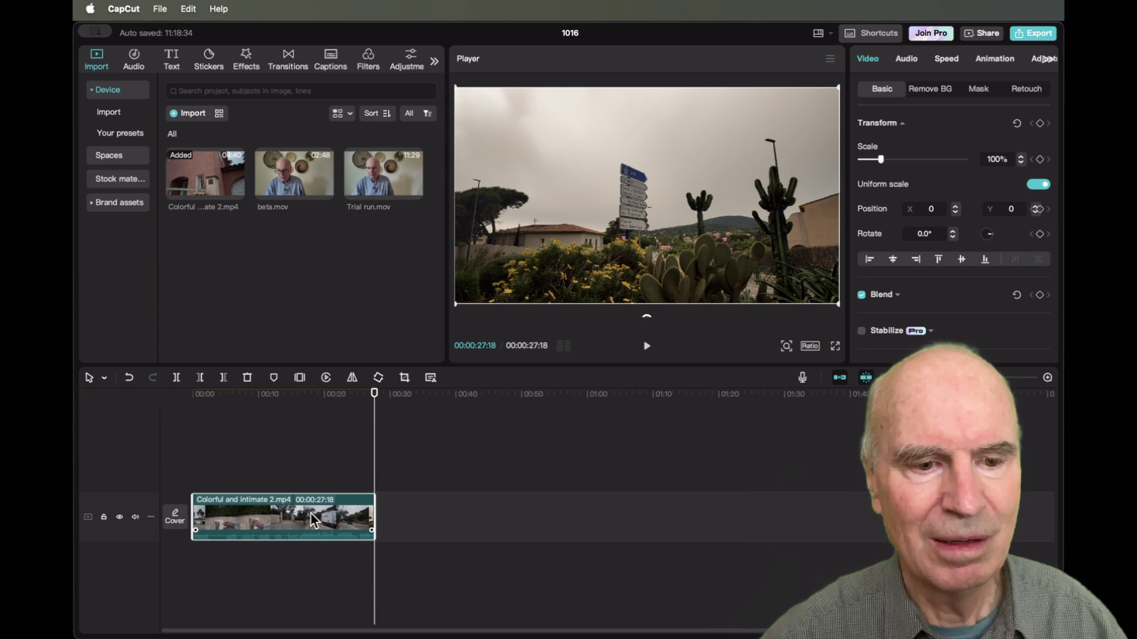
key("Delete")
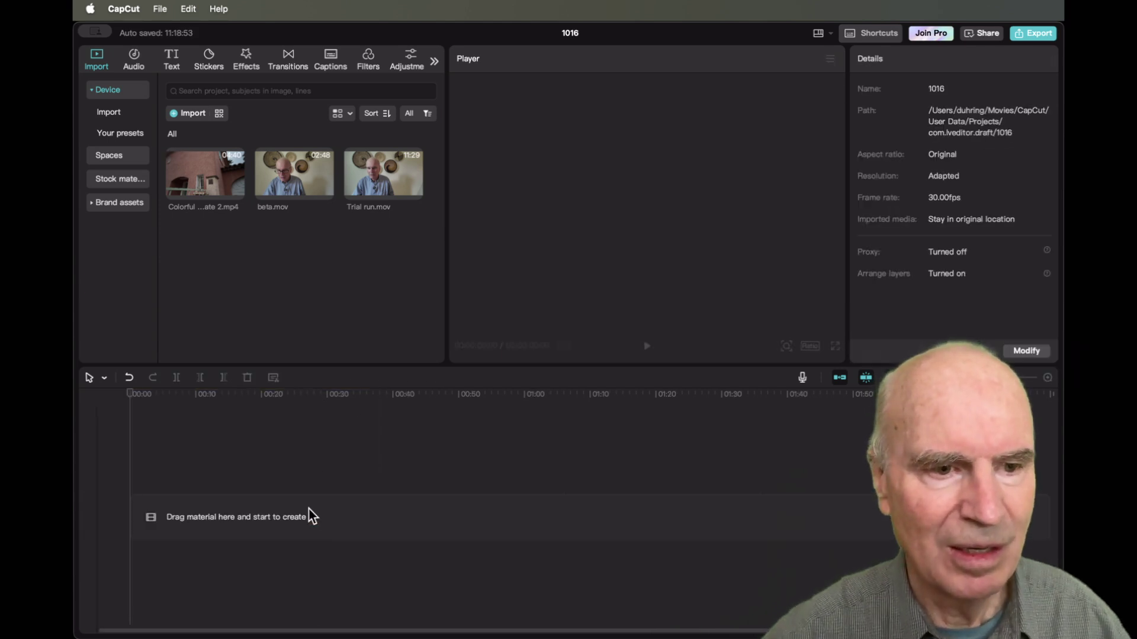
left_click_drag(219, 176, 290, 488)
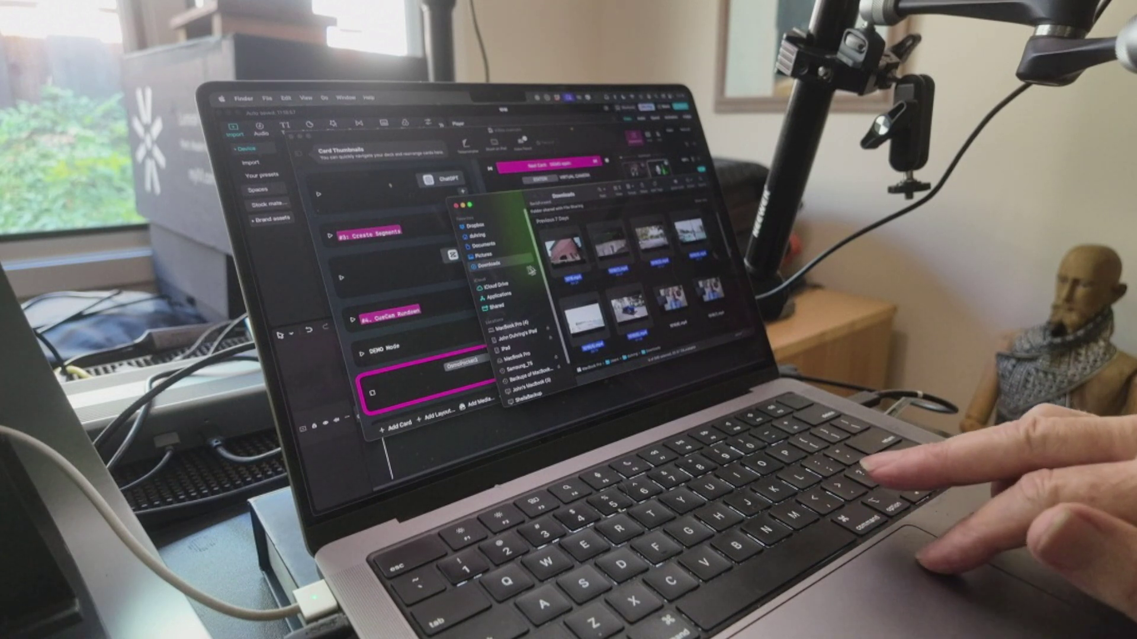
Step: Add the selected 1016 video clips from the Downloads folder to the CueCam Presenter deck as new cards
mouse_move(570, 255)
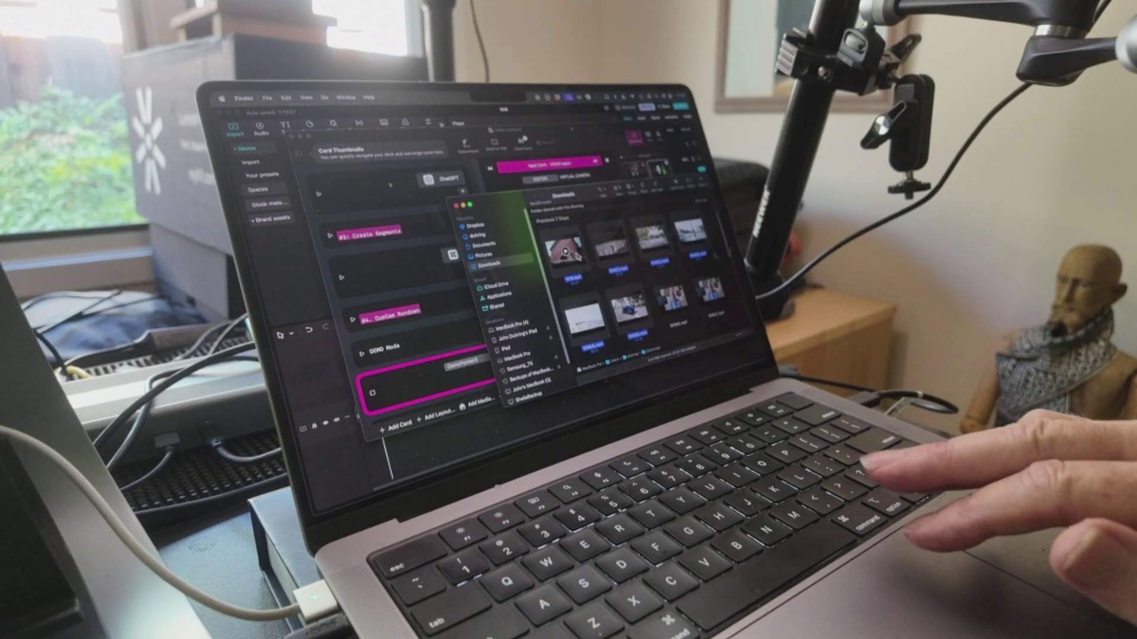
left_click_drag(576, 255, 458, 401)
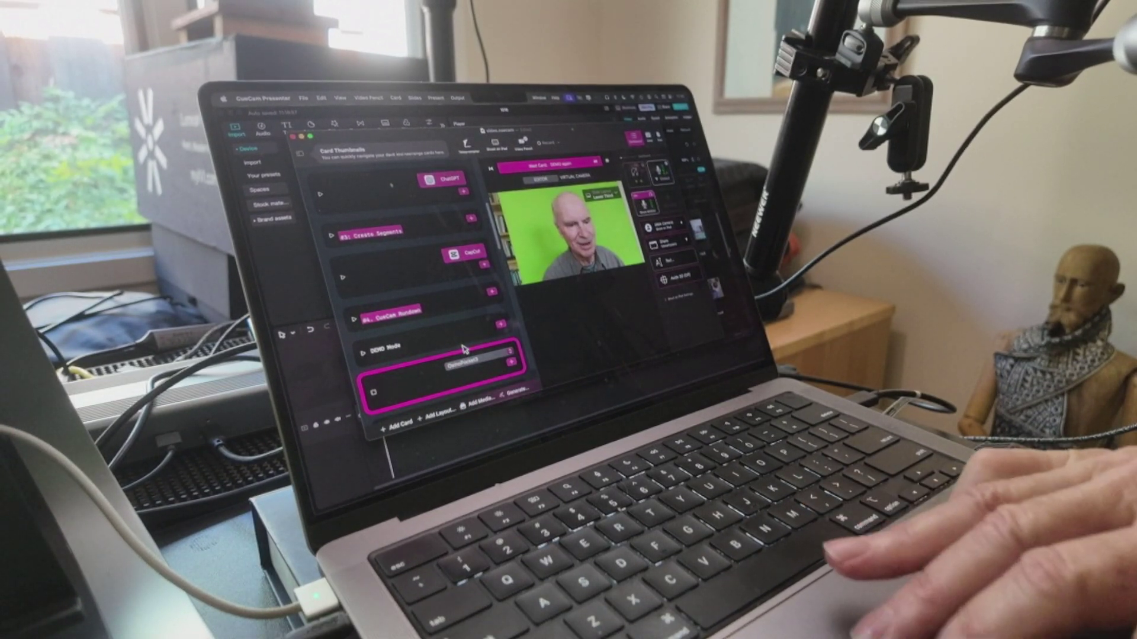
Step: Set the end action of the 1016.mp4 video to Next Card and turn off Picture in Picture for its card
scroll(458, 401, "down", 2)
scroll(464, 349, "down", 2)
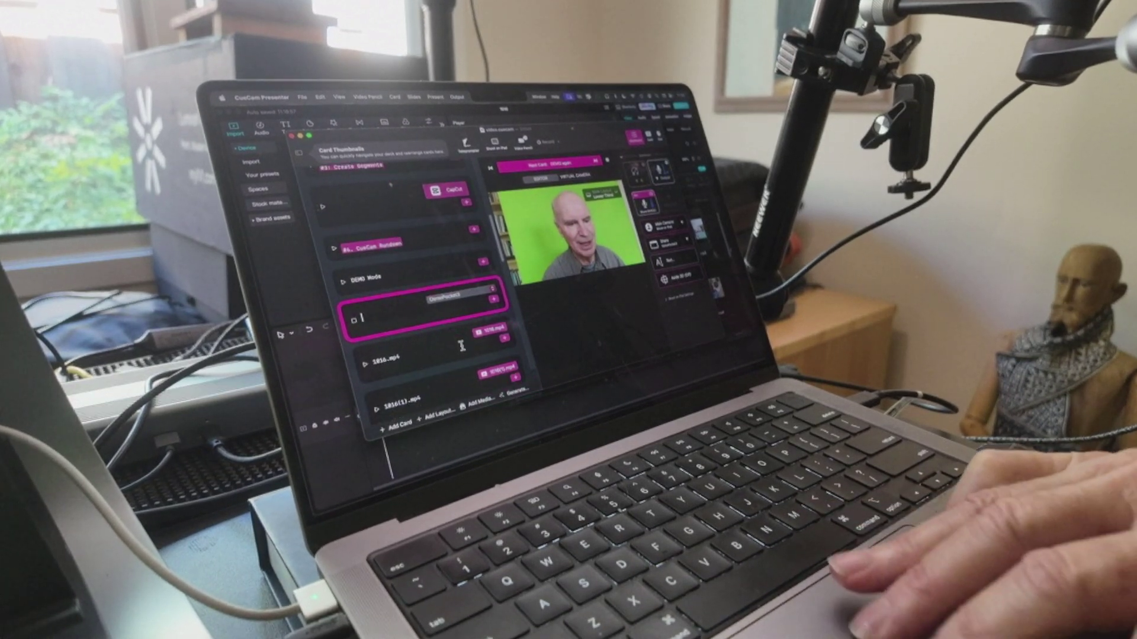
scroll(464, 349, "down", 2)
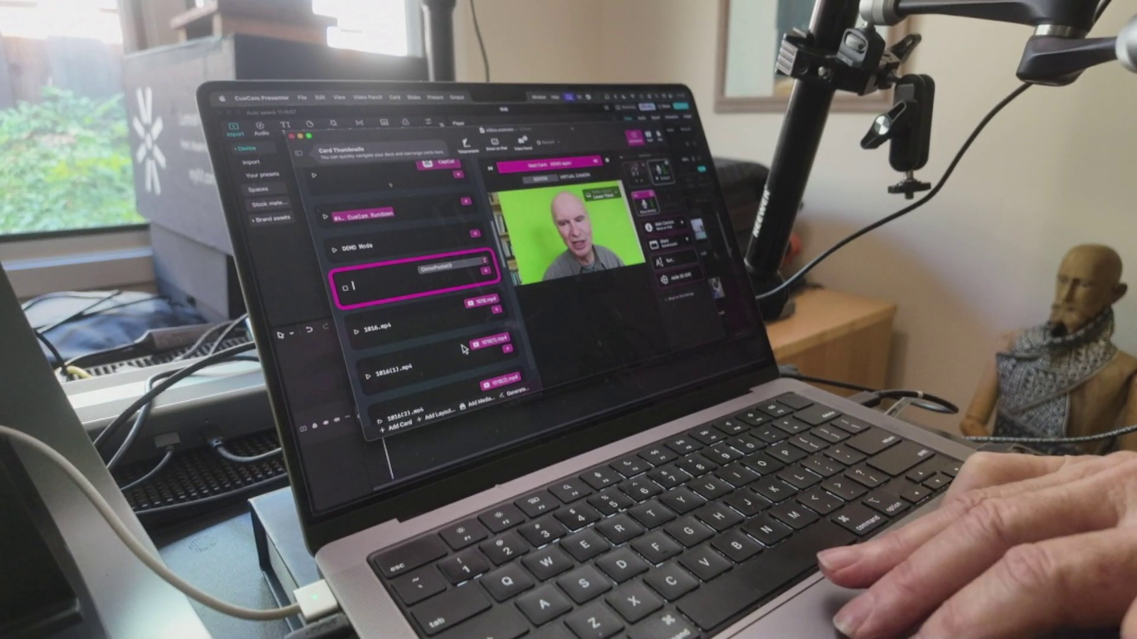
scroll(461, 342, "down", 2)
mouse_move(462, 287)
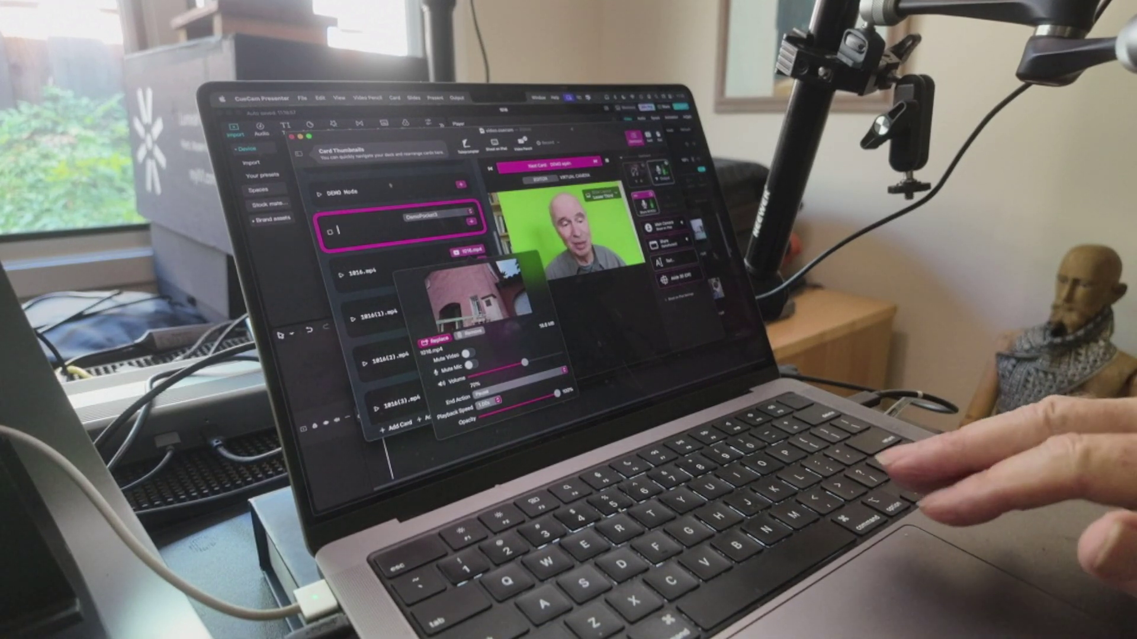
left_click(515, 390)
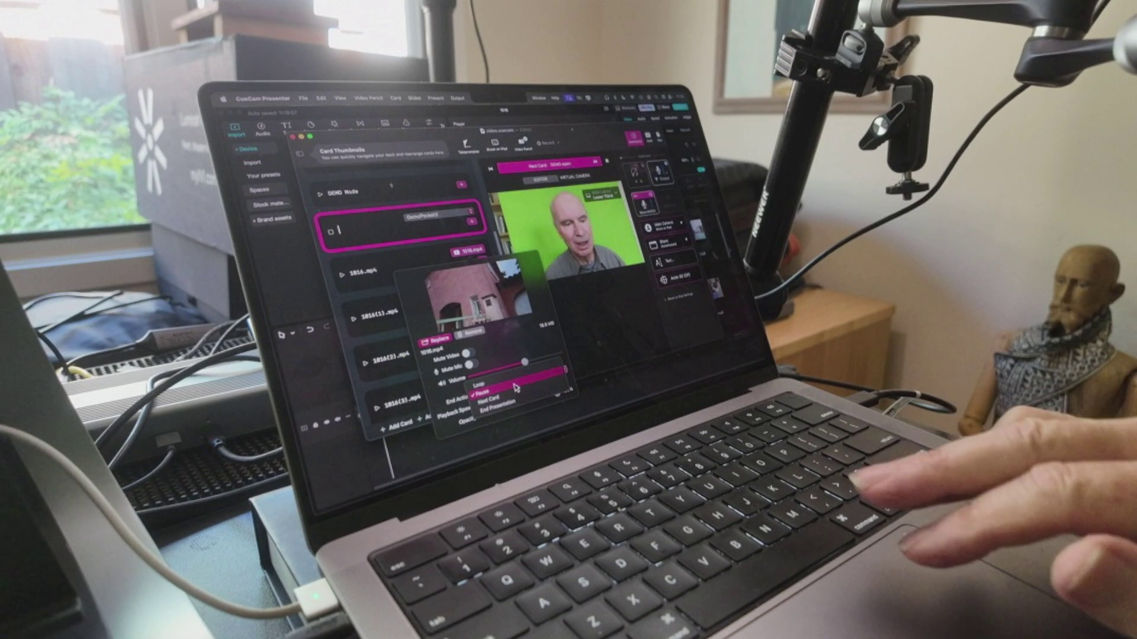
left_click(513, 398)
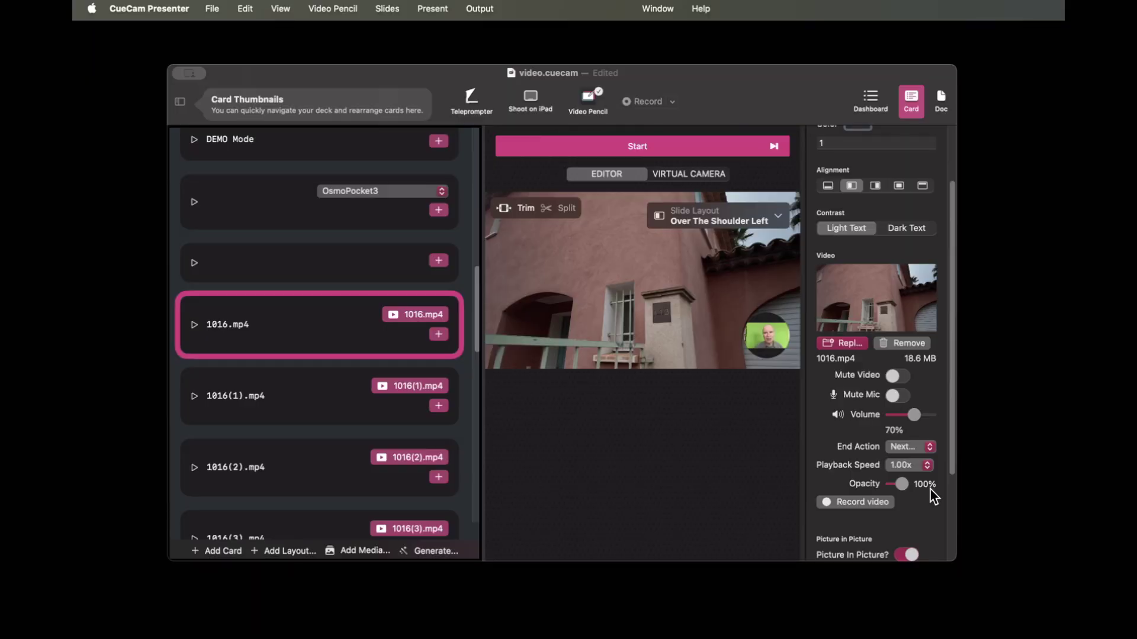
left_click(906, 555)
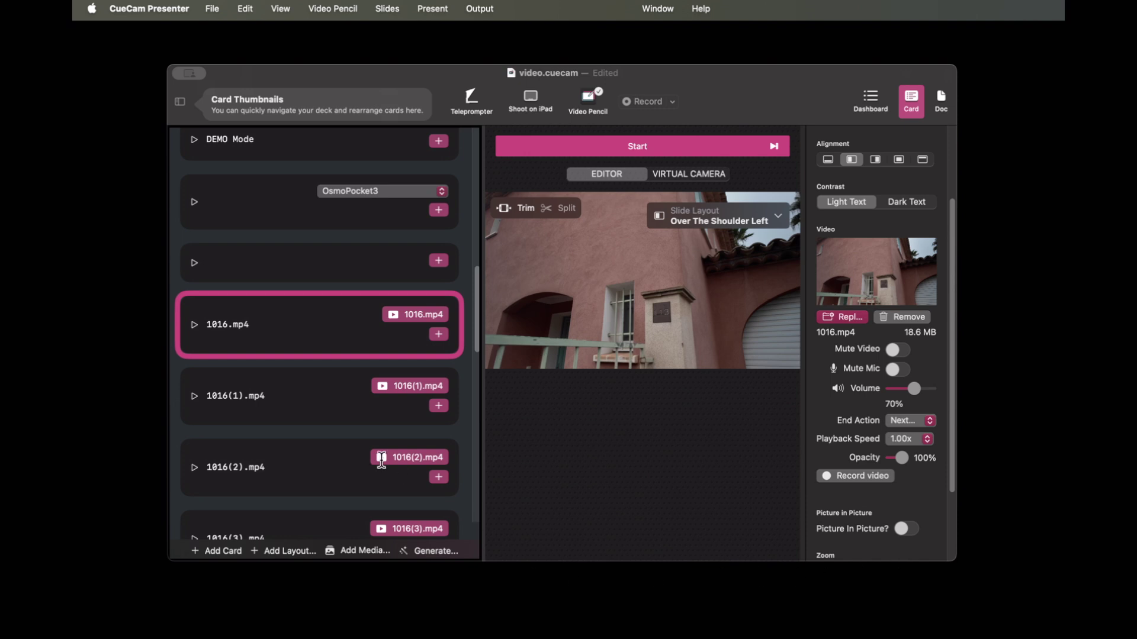
Step: Add the heading "#Home Away from Home" above the 1016.mp4 text on its card and set the card layout to Lower Third
left_click(206, 325)
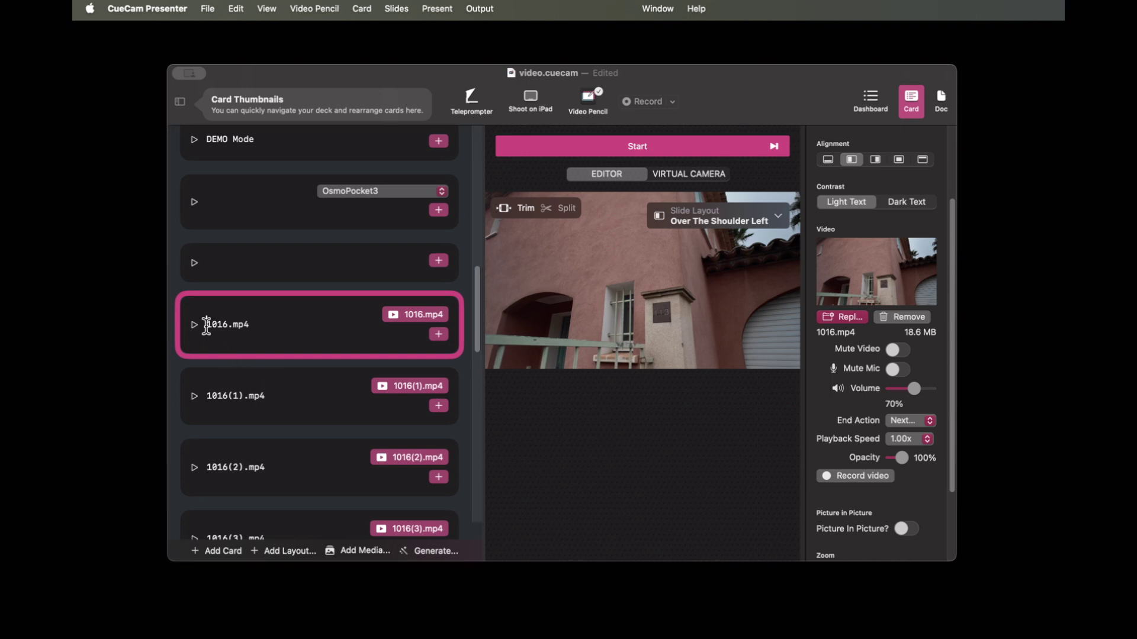
left_click(206, 325)
type("#")
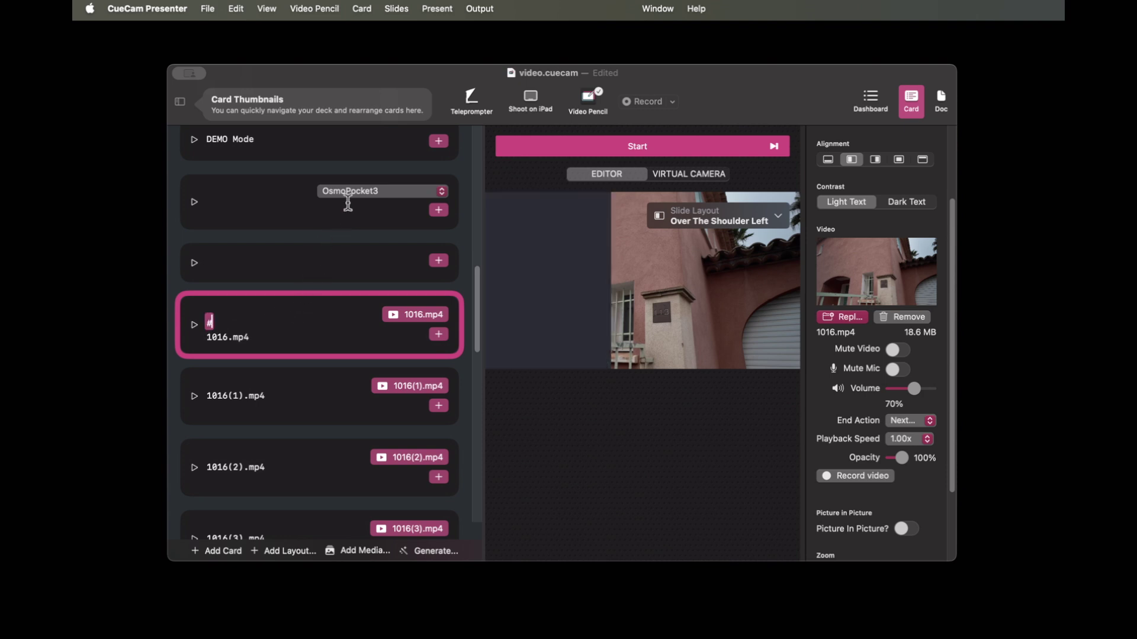
left_click(362, 9)
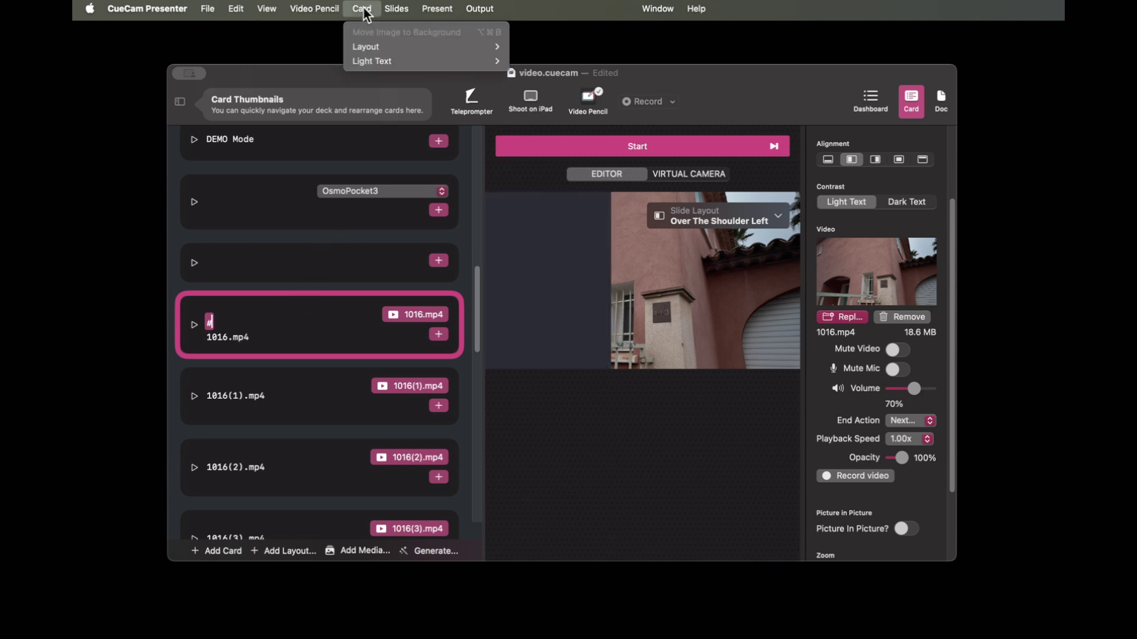
mouse_move(371, 46)
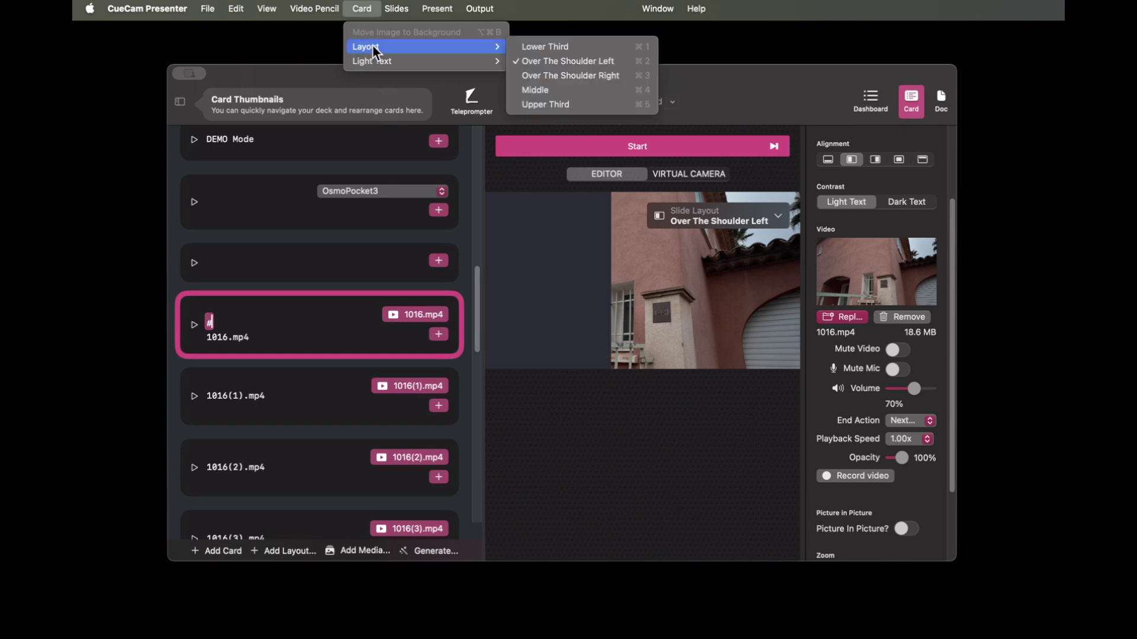
left_click(542, 51)
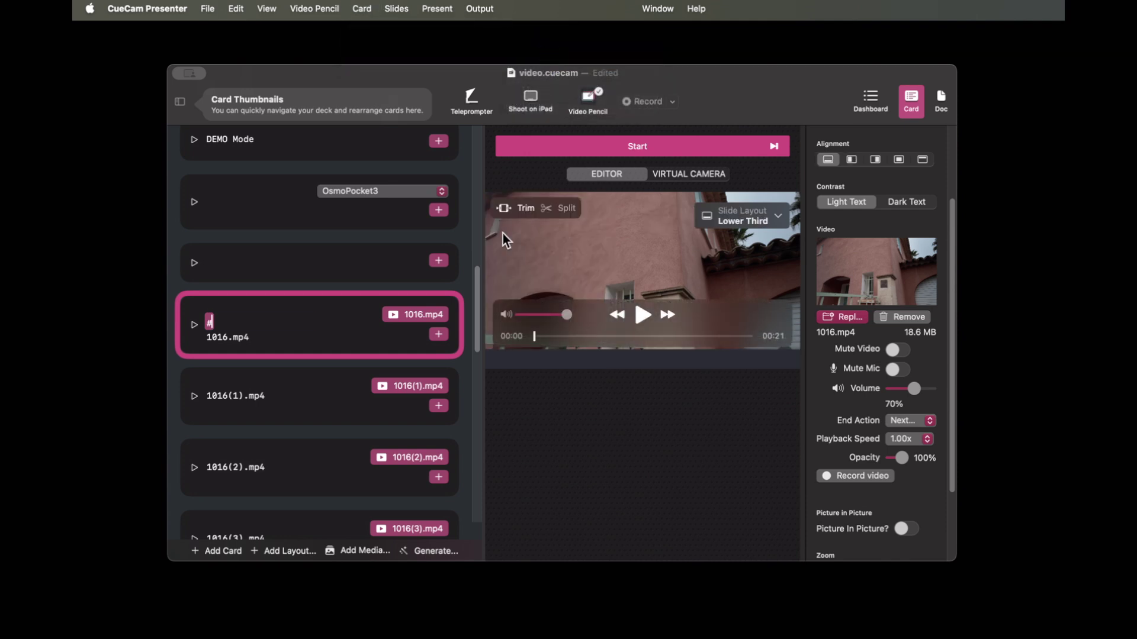
type("Home Away from Home")
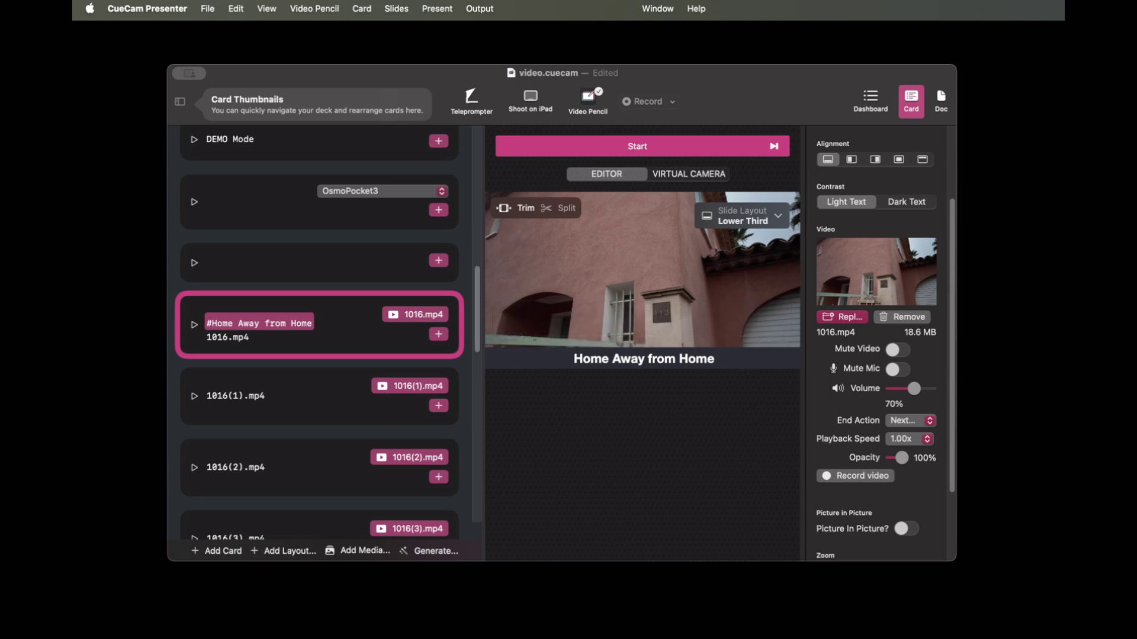